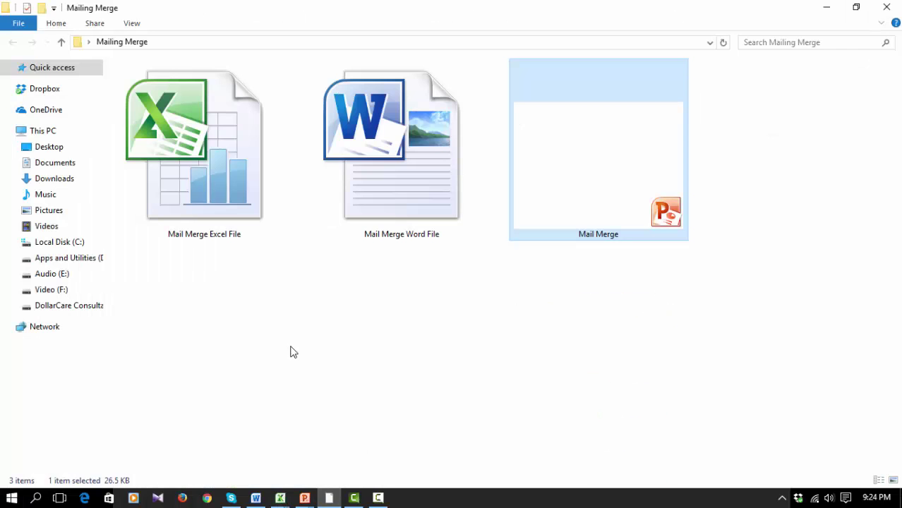
Refresh the Mailing Merge folder and open the Mail Merge Excel File
{"action": "right_click", "coordinate": [291, 346]}
{"action": "left_click", "coordinate": [324, 198]}
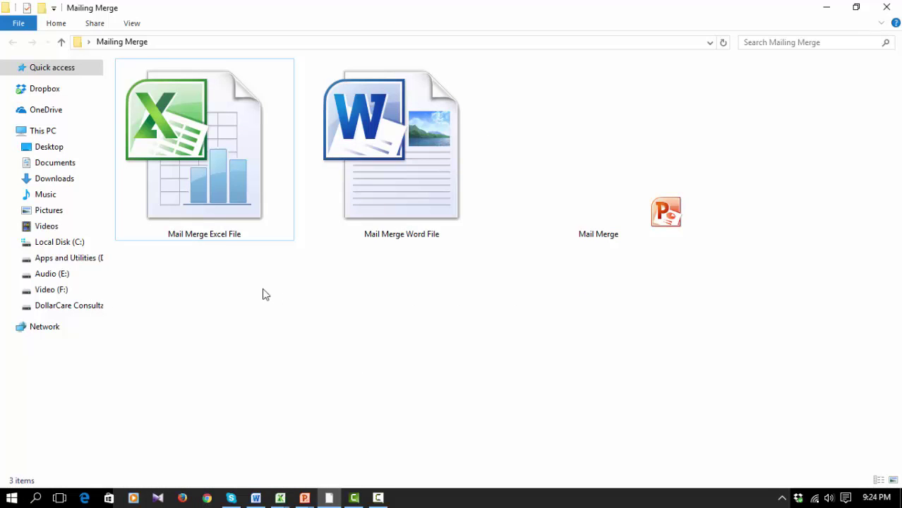
{"action": "left_click_drag", "start_coordinate": [209, 278], "coordinate": [405, 134]}
{"action": "left_click", "coordinate": [413, 397]}
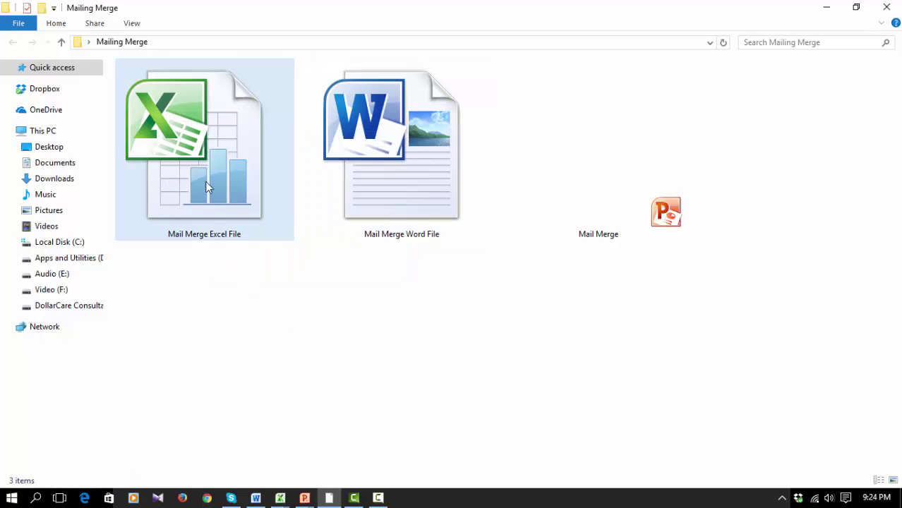
{"action": "left_click", "coordinate": [220, 196]}
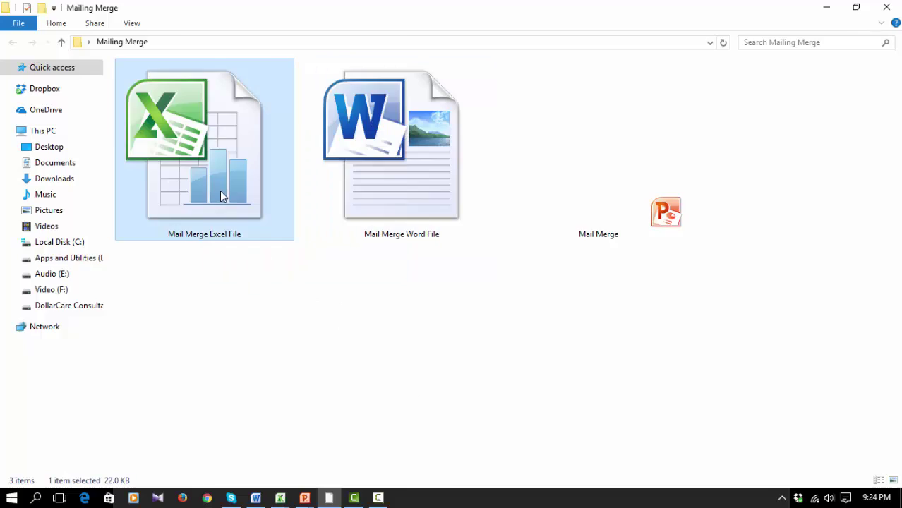
{"action": "double_click", "coordinate": [220, 197]}
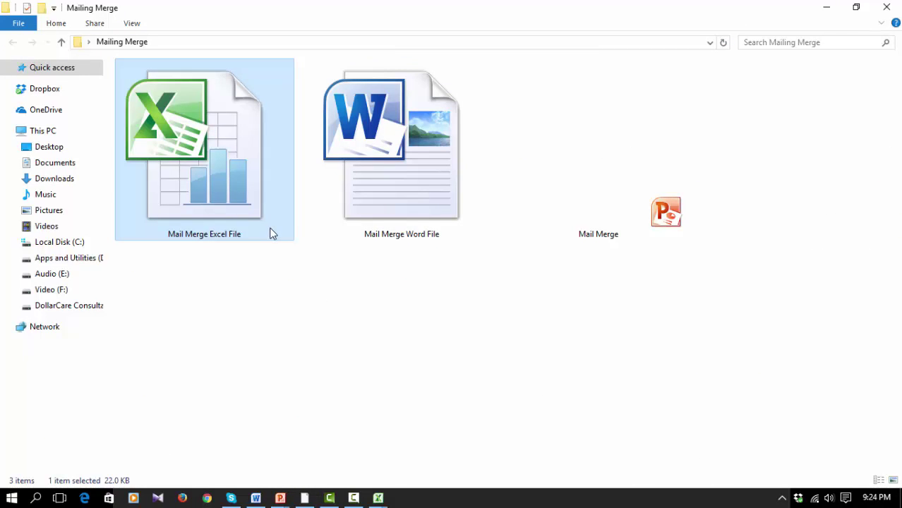
Open the Mail Merge Excel File and review the employee table's columns, Department through Remarks
{"action": "left_click", "coordinate": [300, 322]}
{"action": "double_click", "coordinate": [201, 196]}
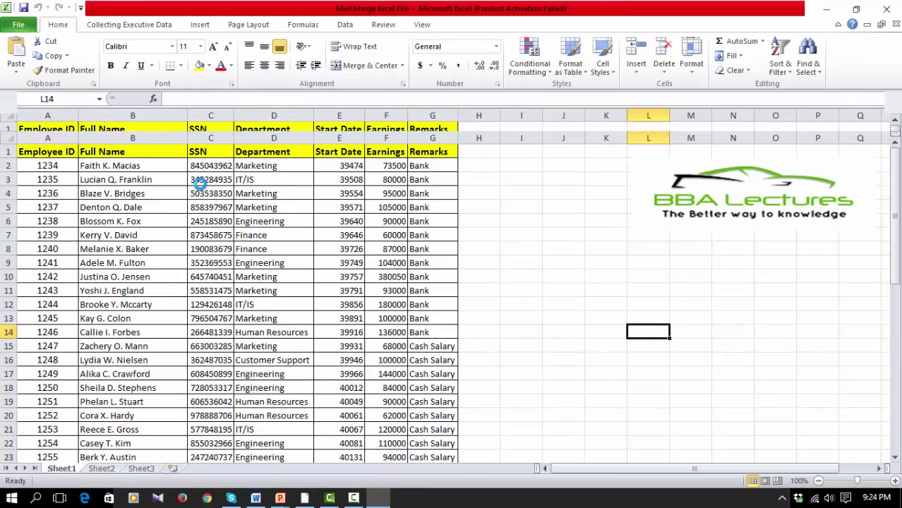
{"action": "left_click", "coordinate": [562, 275]}
{"action": "left_click", "coordinate": [579, 332]}
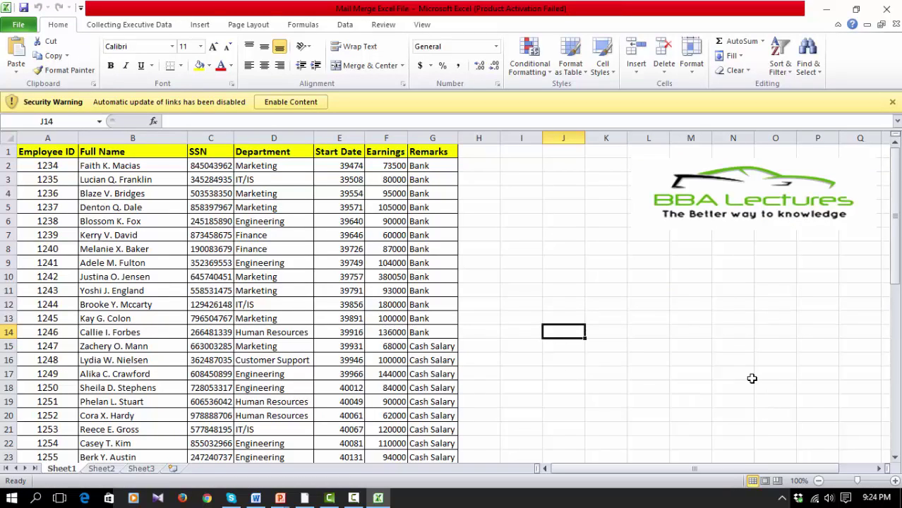
{"action": "left_click", "coordinate": [697, 401]}
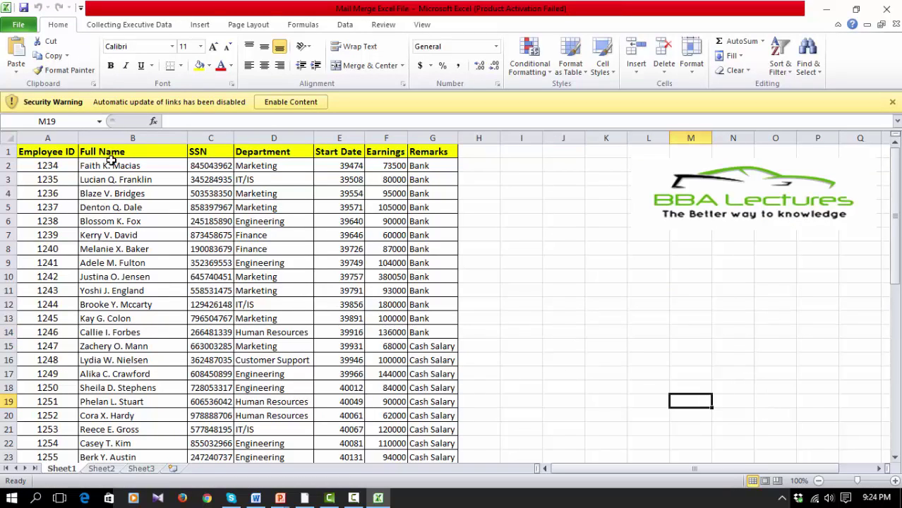
{"action": "left_click", "coordinate": [270, 180]}
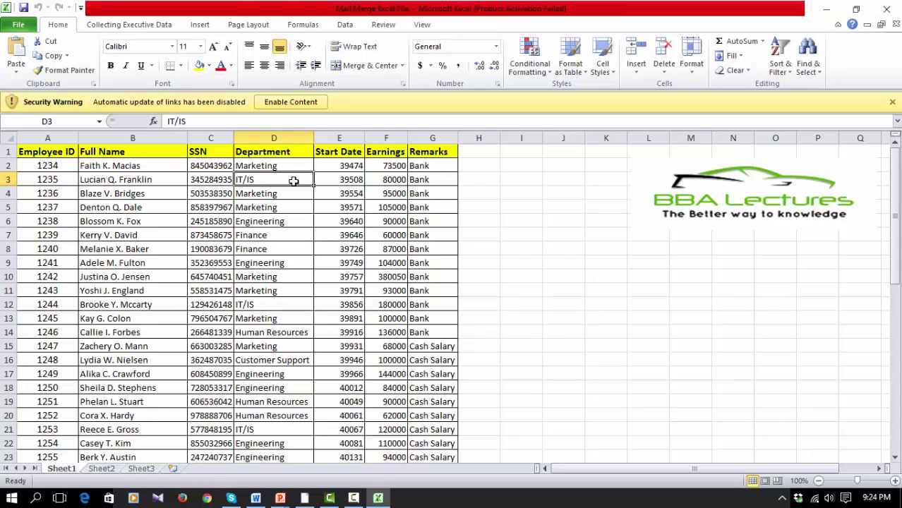
{"action": "left_click", "coordinate": [346, 181]}
{"action": "left_click", "coordinate": [385, 152]}
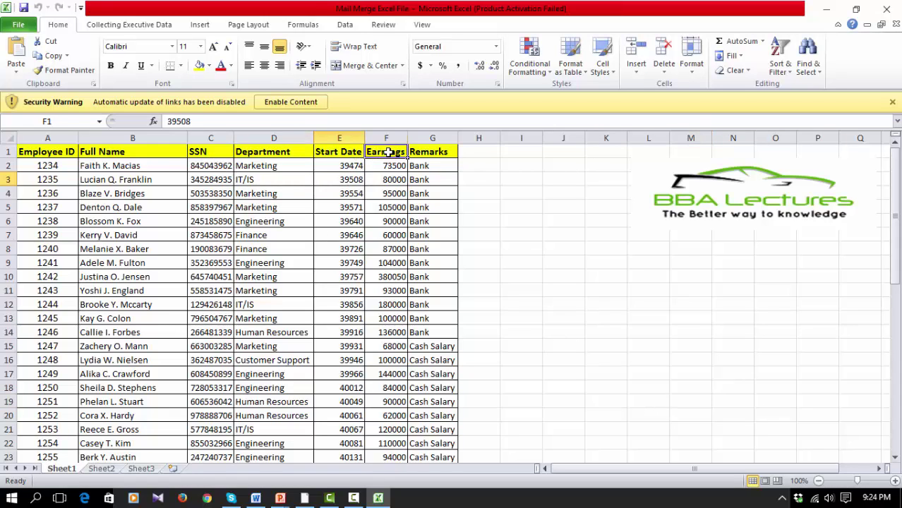
{"action": "left_click", "coordinate": [432, 154]}
{"action": "left_click", "coordinate": [510, 182]}
{"action": "scroll", "coordinate": [505, 293], "scroll_direction": "down", "scroll_amount": 9}
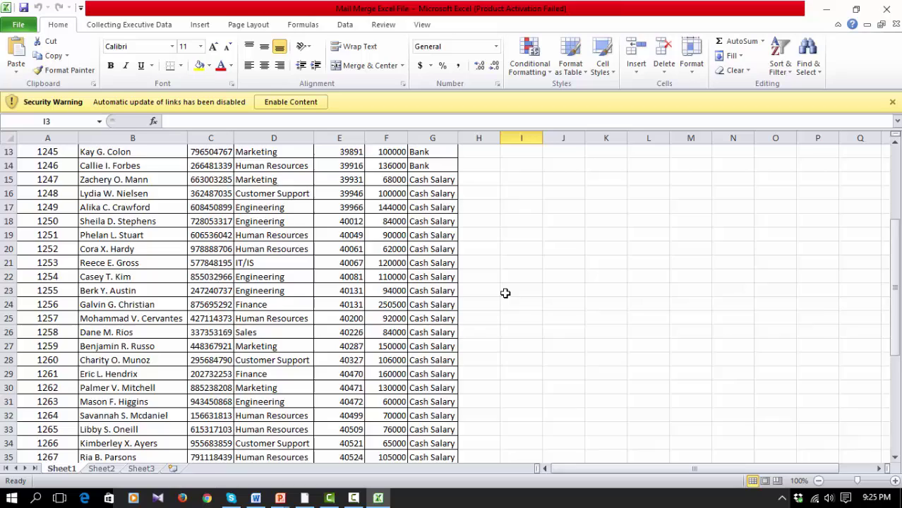
{"action": "scroll", "coordinate": [505, 293], "scroll_direction": "down", "scroll_amount": 5}
{"action": "scroll", "coordinate": [503, 293], "scroll_direction": "up", "scroll_amount": 14}
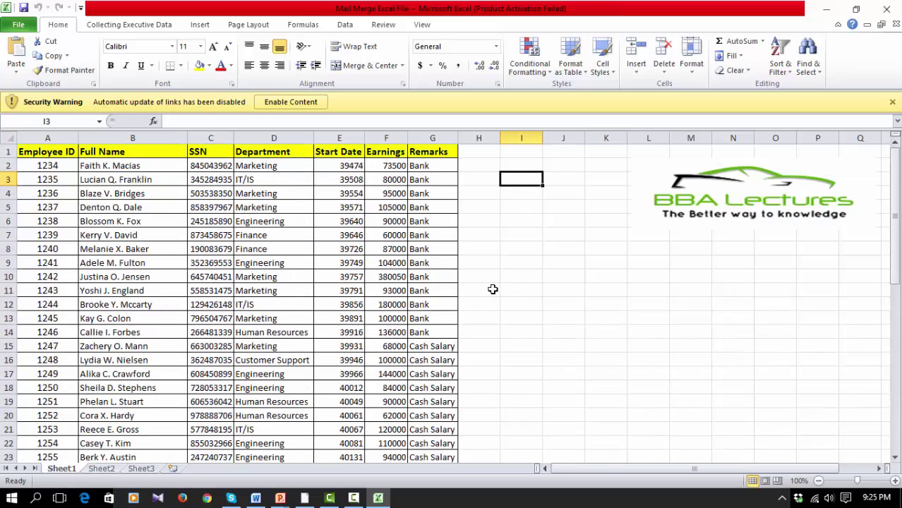
Gauge the employee record count via column A and the rows, then open the Mail Merge Word File
{"action": "left_click", "coordinate": [39, 138]}
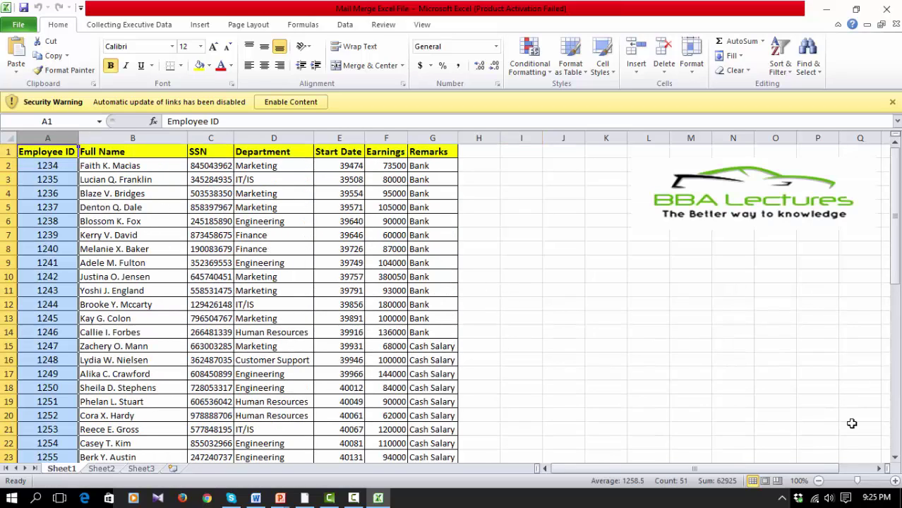
{"action": "left_click", "coordinate": [563, 304]}
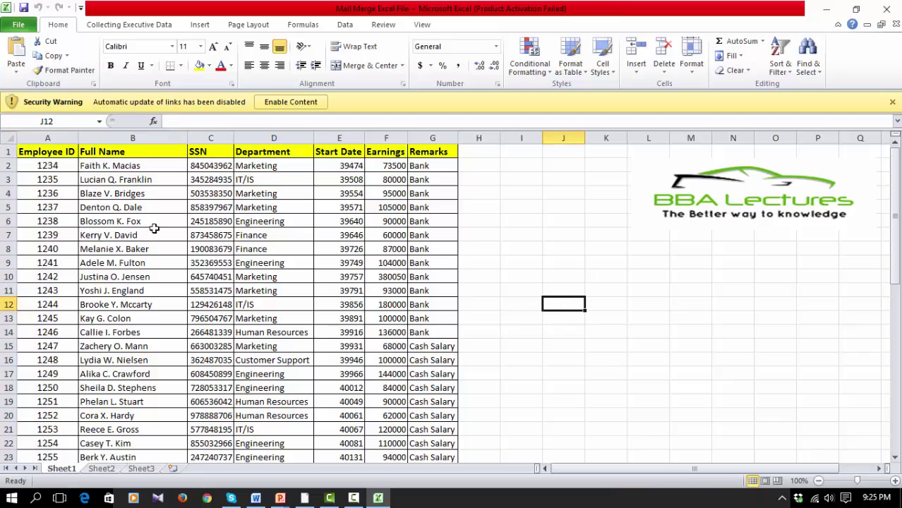
{"action": "left_click_drag", "start_coordinate": [44, 162], "coordinate": [499, 504]}
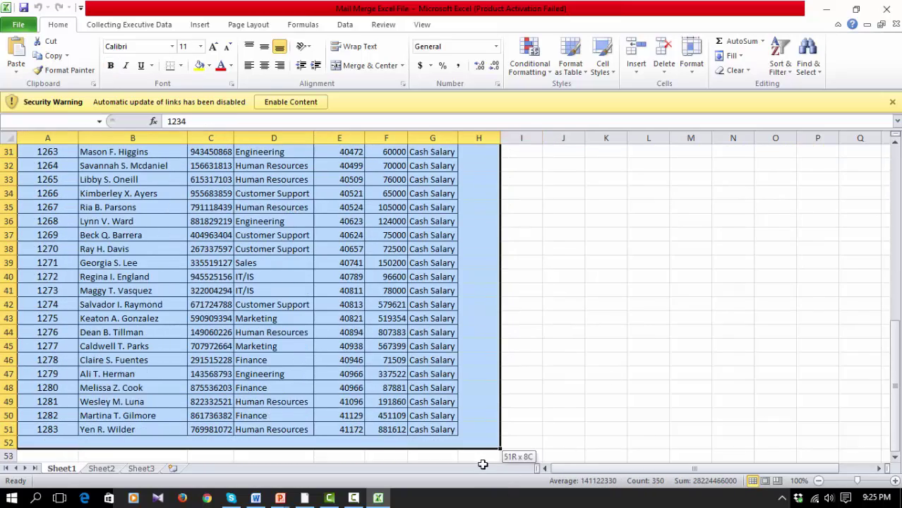
{"action": "left_click", "coordinate": [524, 275]}
{"action": "scroll", "coordinate": [554, 275], "scroll_direction": "up", "scroll_amount": 10}
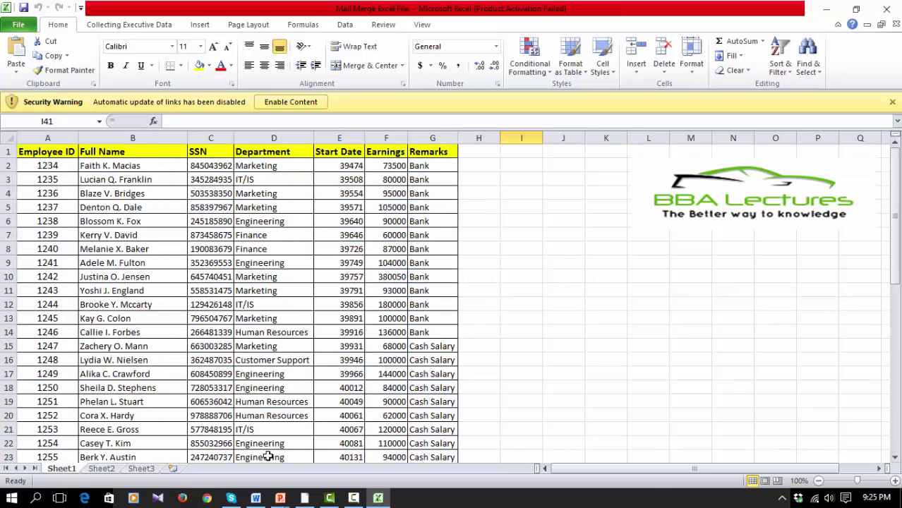
{"action": "left_click", "coordinate": [305, 498]}
{"action": "double_click", "coordinate": [396, 156]}
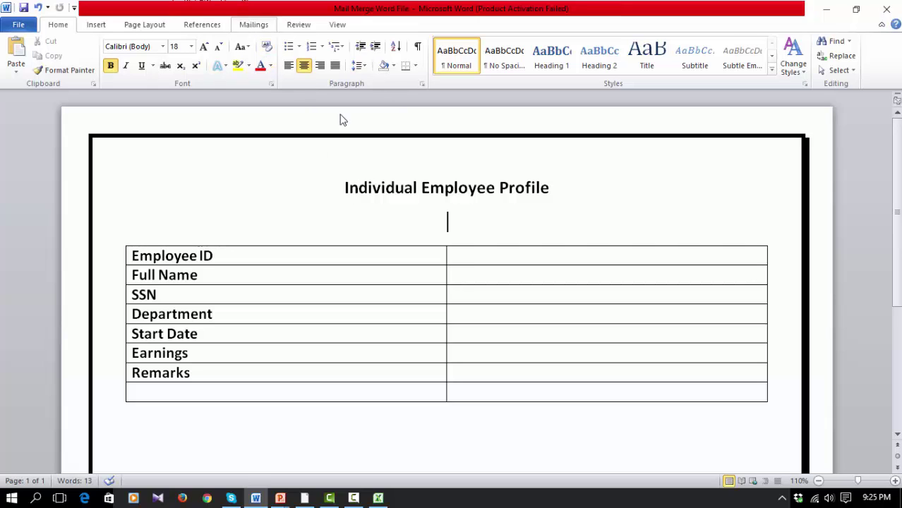
Review the Individual Employee Profile title and table, then bring up the Mailings tools
{"action": "left_click", "coordinate": [344, 188]}
{"action": "left_click_drag", "start_coordinate": [362, 192], "coordinate": [472, 397]}
{"action": "left_click", "coordinate": [474, 415]}
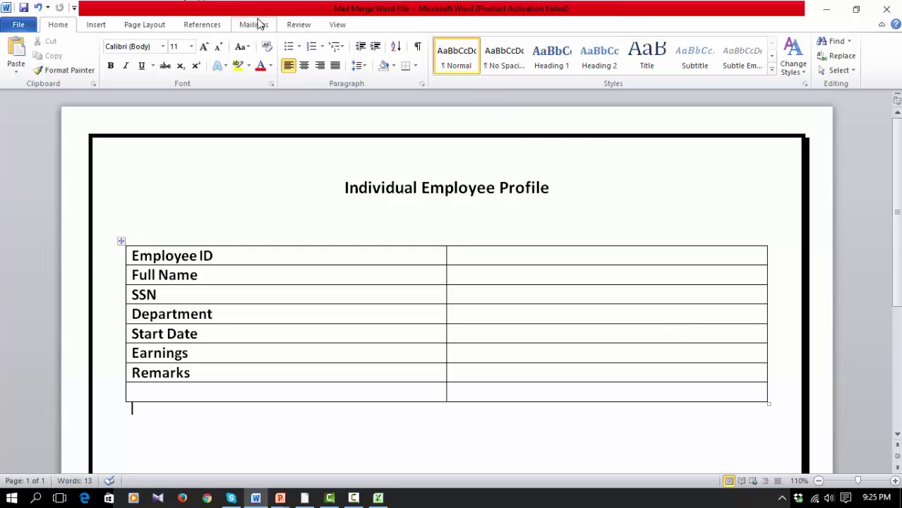
{"action": "left_click", "coordinate": [255, 24]}
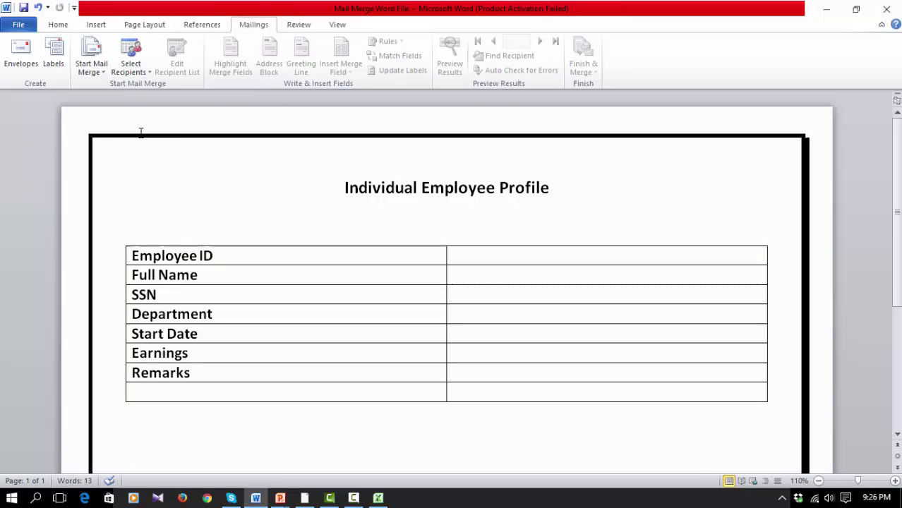
Launch the Step by Step Mail Merge Wizard from Start Mail Merge
{"action": "left_click", "coordinate": [91, 71]}
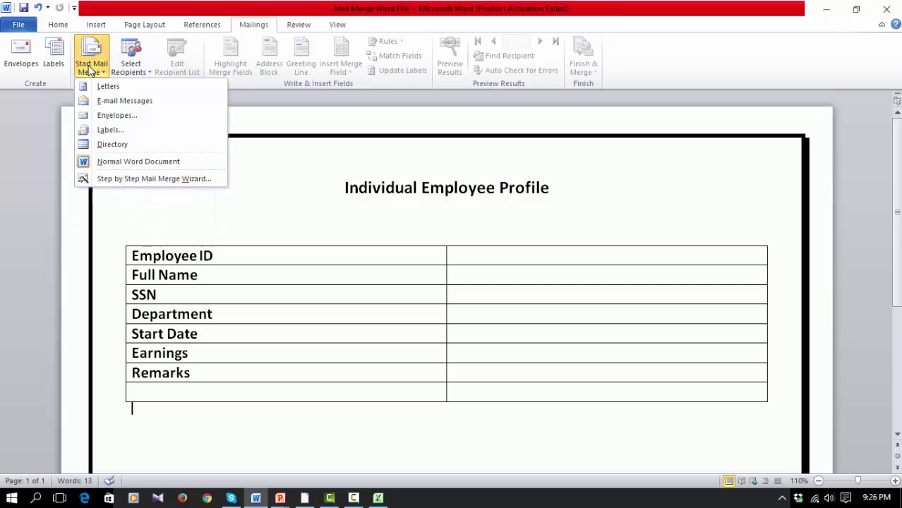
{"action": "left_click", "coordinate": [127, 181]}
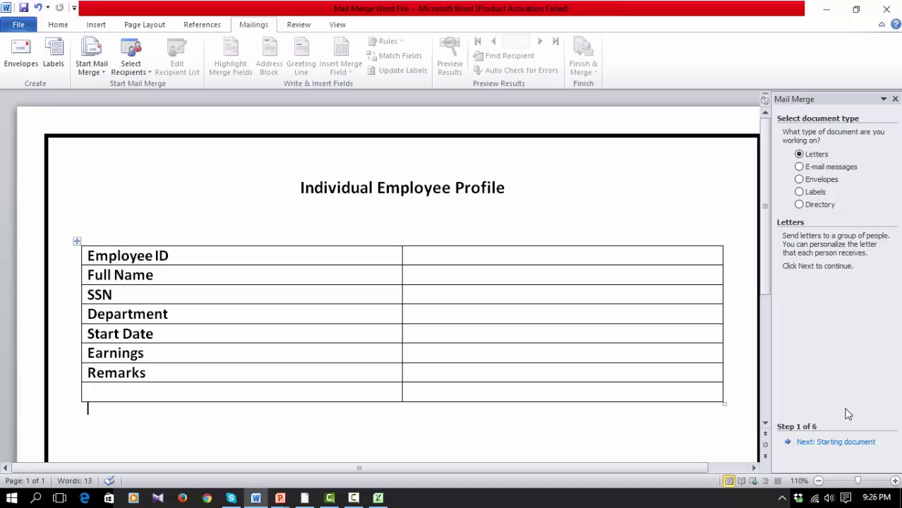
Advance the wizard to step 3 and browse for an existing recipient list
{"action": "left_click", "coordinate": [838, 444]}
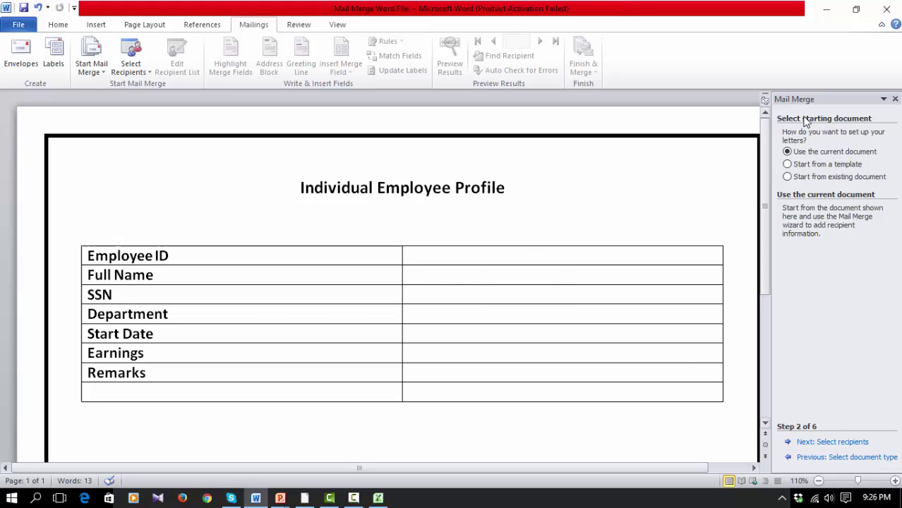
{"action": "left_click", "coordinate": [830, 443]}
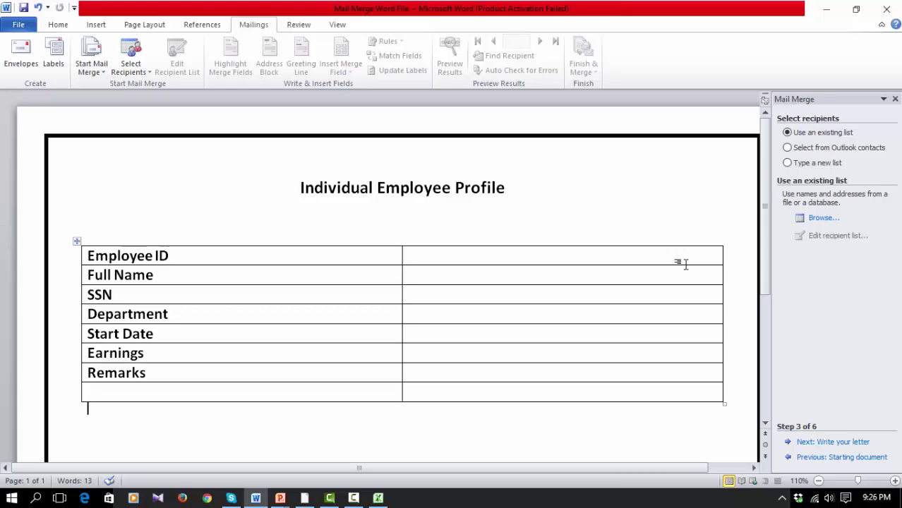
{"action": "left_click", "coordinate": [831, 443]}
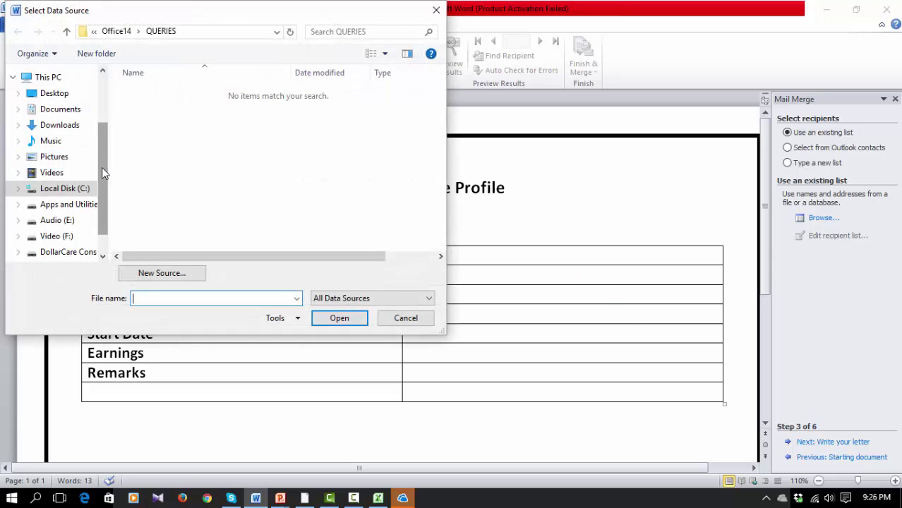
Choose Sheet1$ of Mail Merge Excel File.xlsx in Desktop > Mailing Merge as the recipient list
{"action": "left_click_drag", "start_coordinate": [102, 168], "coordinate": [101, 105]}
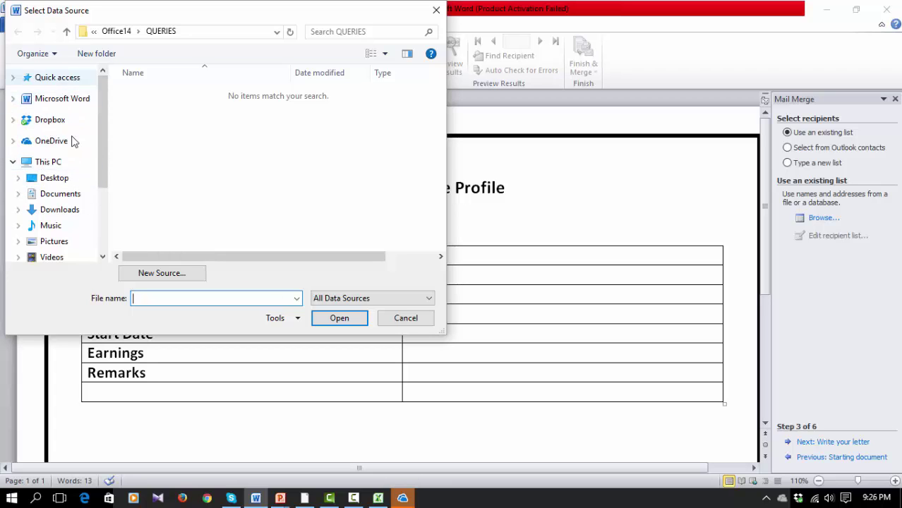
{"action": "left_click", "coordinate": [55, 178]}
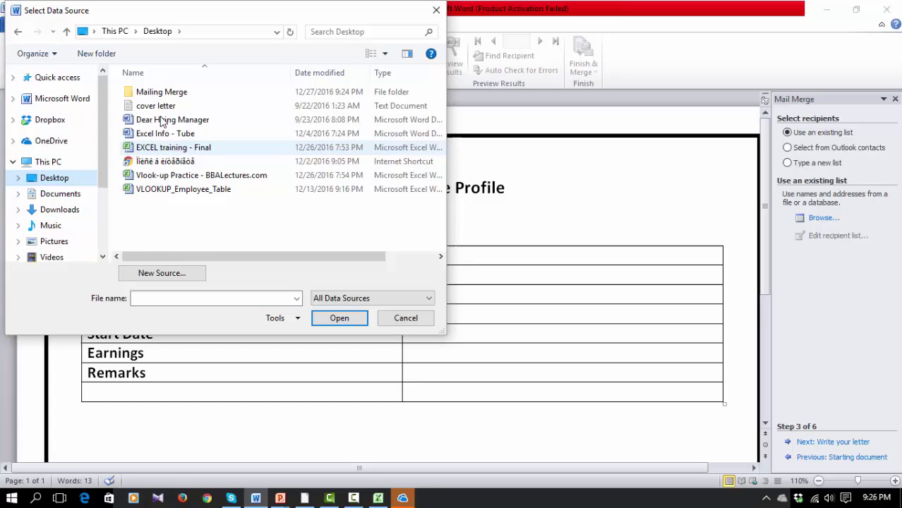
{"action": "double_click", "coordinate": [177, 92]}
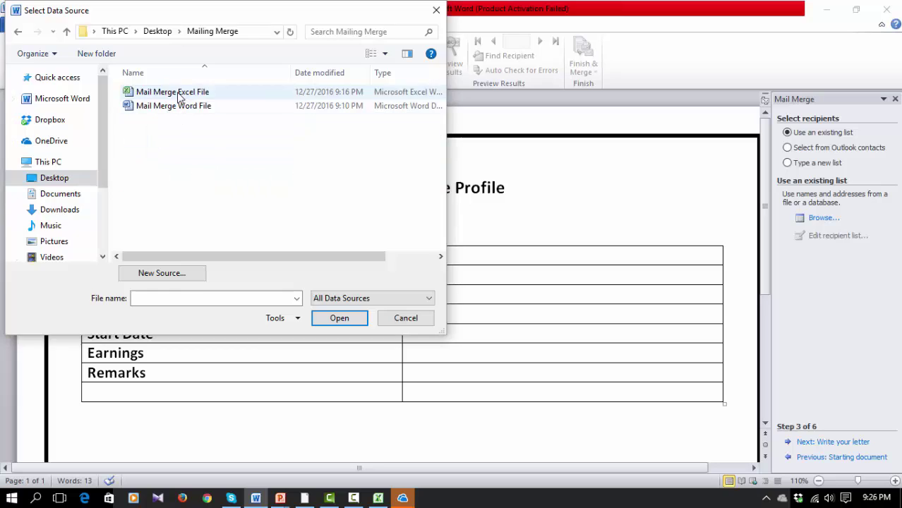
{"action": "double_click", "coordinate": [178, 92]}
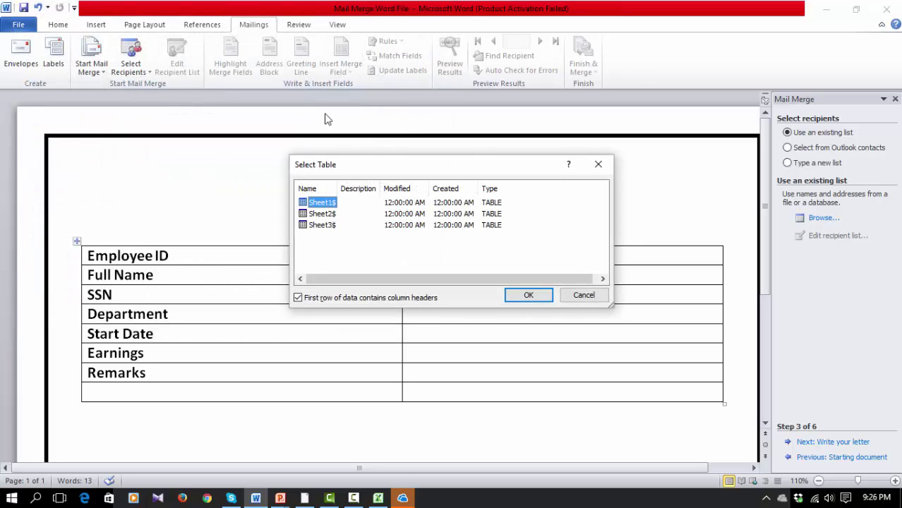
{"action": "left_click", "coordinate": [325, 214]}
{"action": "left_click", "coordinate": [325, 226]}
{"action": "left_click", "coordinate": [326, 206]}
{"action": "left_click", "coordinate": [534, 298]}
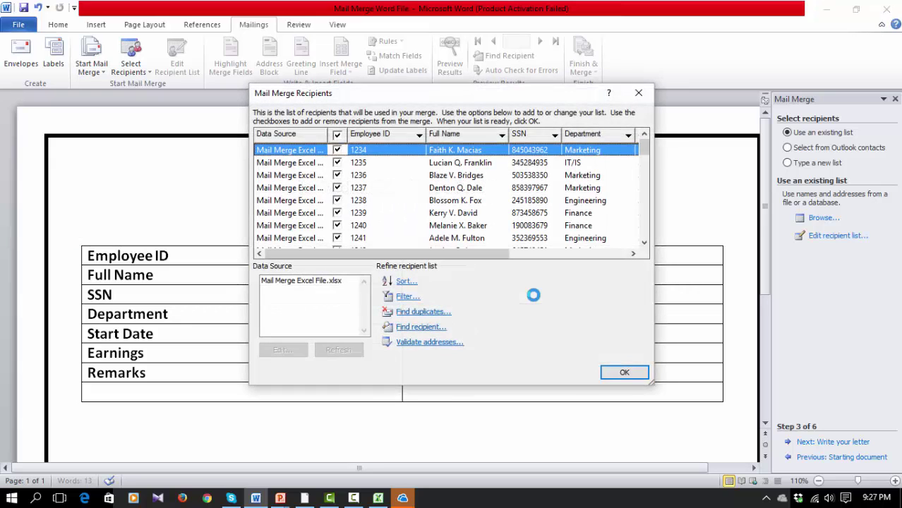
{"action": "mouse_move", "coordinate": [645, 150]}
{"action": "left_mouse_down"}
{"action": "mouse_move", "coordinate": [640, 231]}
{"action": "mouse_move", "coordinate": [639, 134]}
{"action": "mouse_move", "coordinate": [644, 238]}
{"action": "mouse_move", "coordinate": [642, 136]}
{"action": "left_mouse_up"}
{"action": "left_click", "coordinate": [635, 150]}
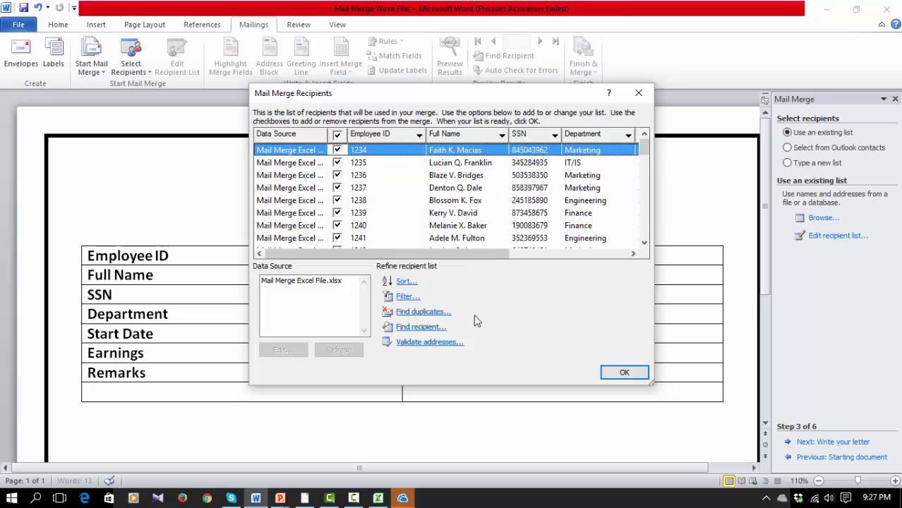
{"action": "left_click", "coordinate": [338, 135]}
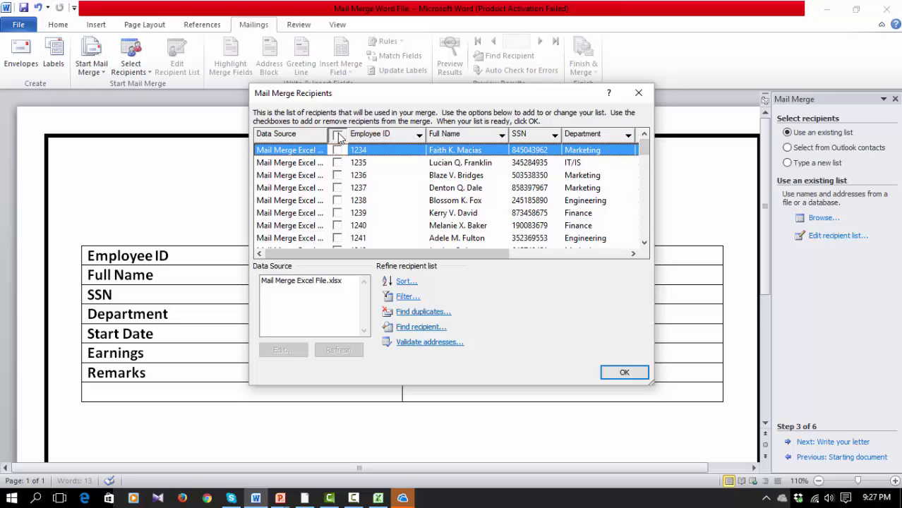
{"action": "left_click", "coordinate": [338, 135]}
Accept the recipient list, insert «Employee_ID» into the Employee ID cell, and preview results
{"action": "left_click", "coordinate": [622, 373]}
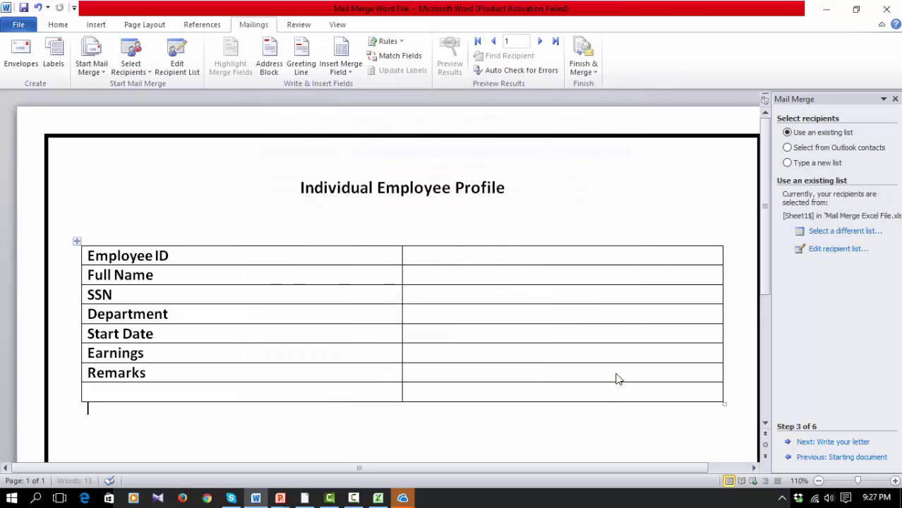
{"action": "left_click", "coordinate": [505, 259]}
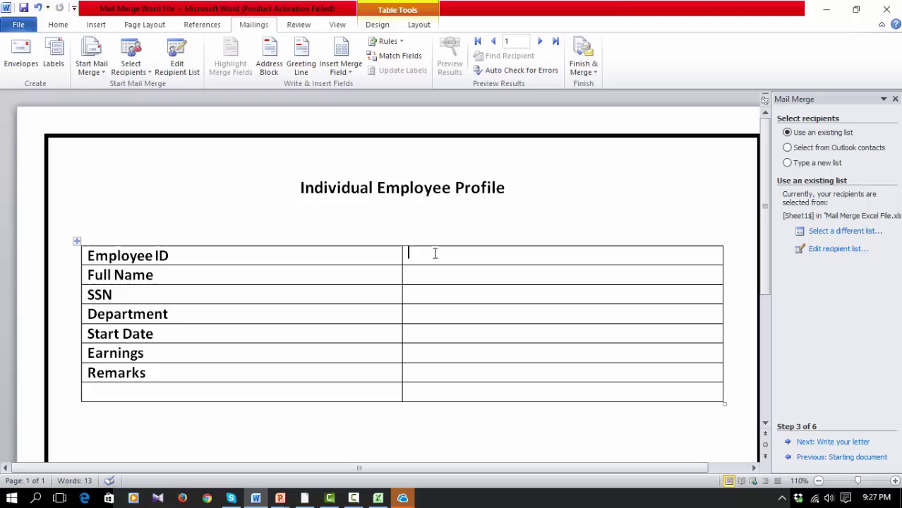
{"action": "left_click", "coordinate": [344, 74]}
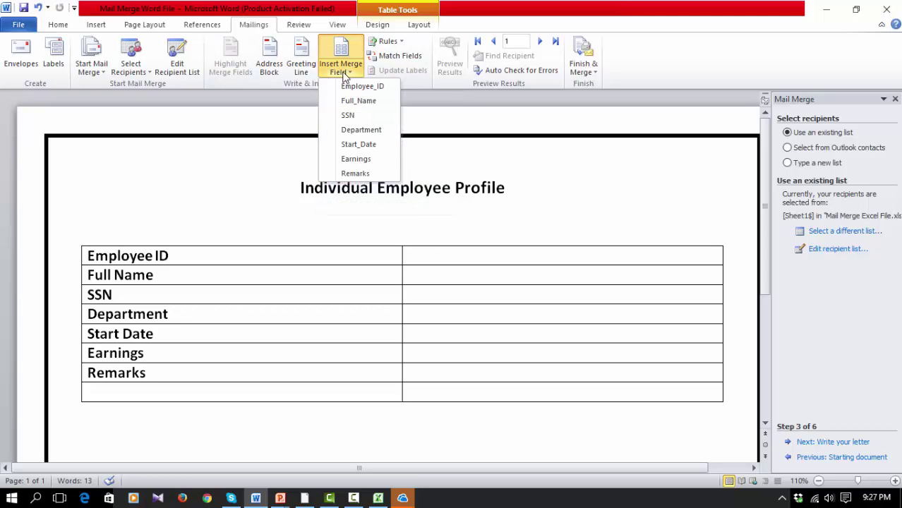
{"action": "left_click", "coordinate": [359, 86]}
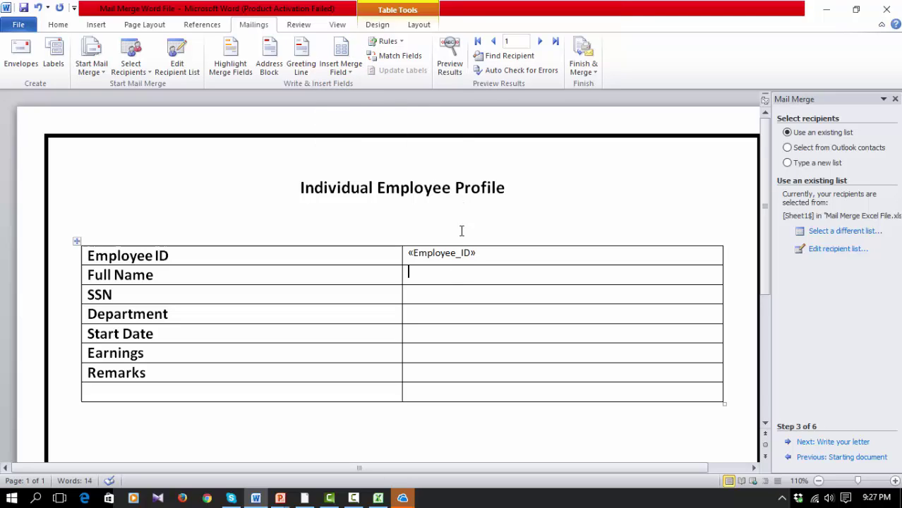
{"action": "left_click", "coordinate": [449, 62]}
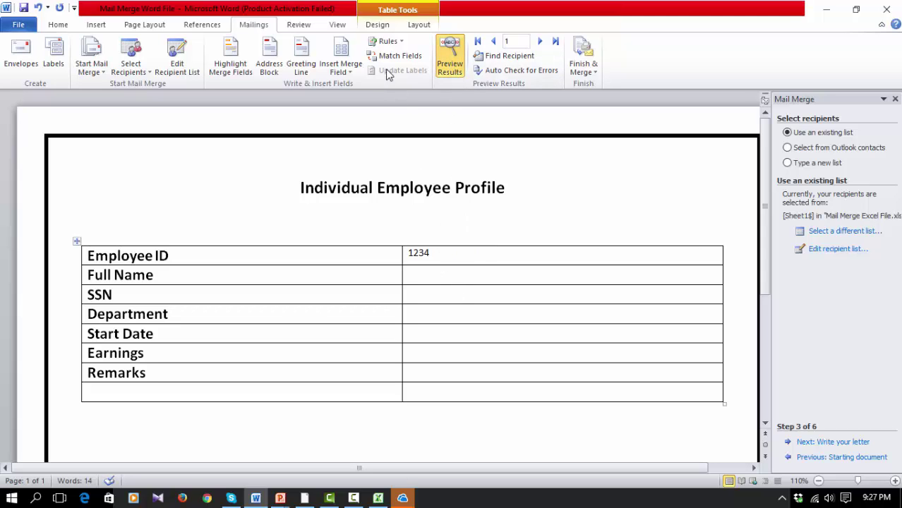
Insert the Full_Name, SSN and Department merge fields into their value cells
{"action": "left_click", "coordinate": [345, 73]}
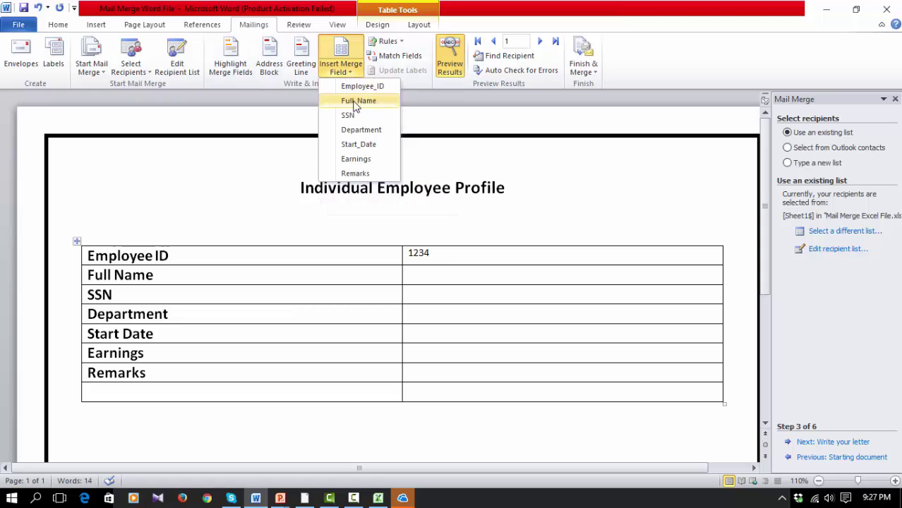
{"action": "left_click", "coordinate": [355, 102]}
{"action": "left_click", "coordinate": [454, 291]}
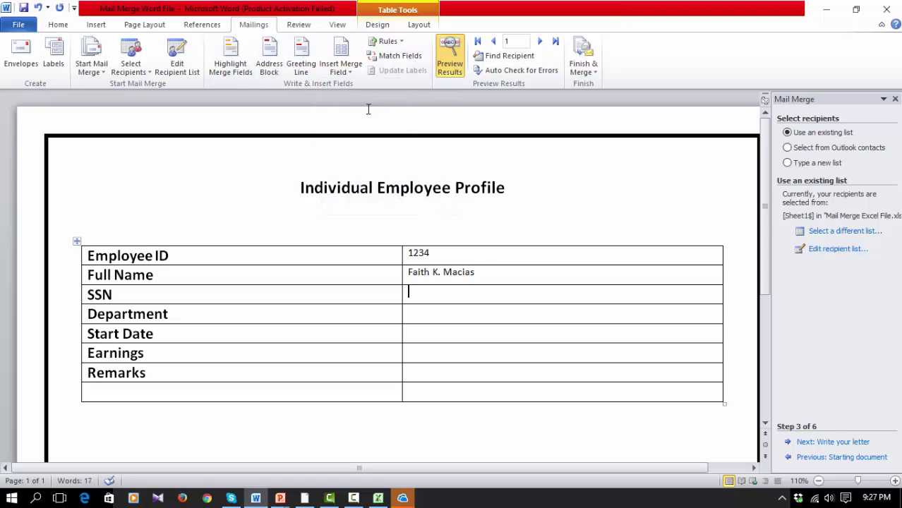
{"action": "left_click", "coordinate": [343, 70]}
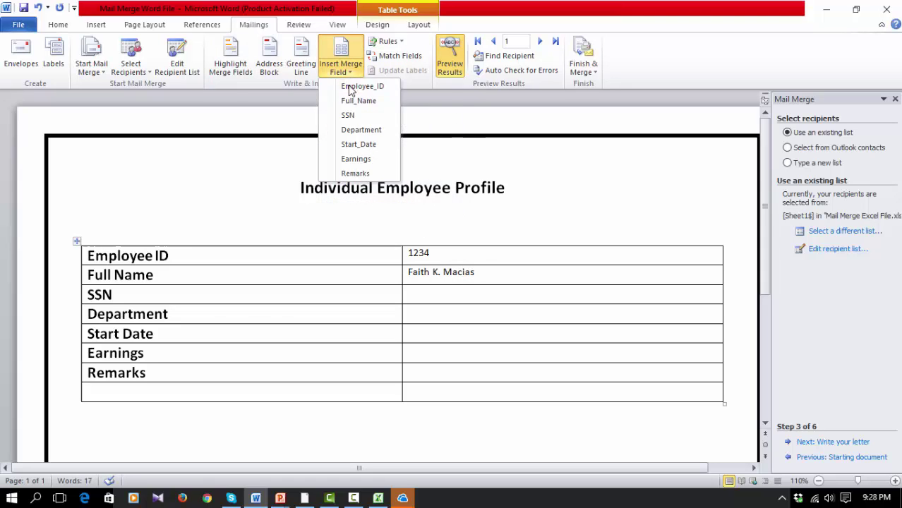
{"action": "left_click", "coordinate": [348, 115]}
{"action": "left_click", "coordinate": [437, 313]}
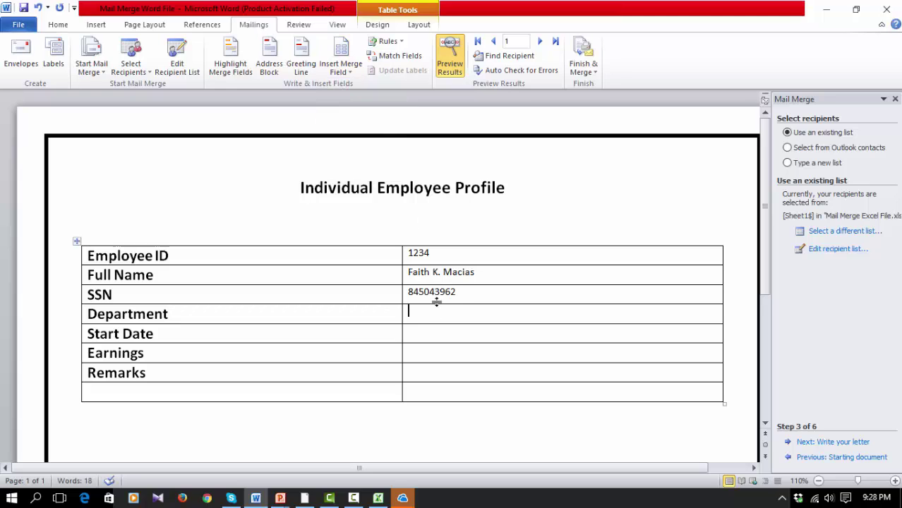
{"action": "left_click", "coordinate": [343, 68]}
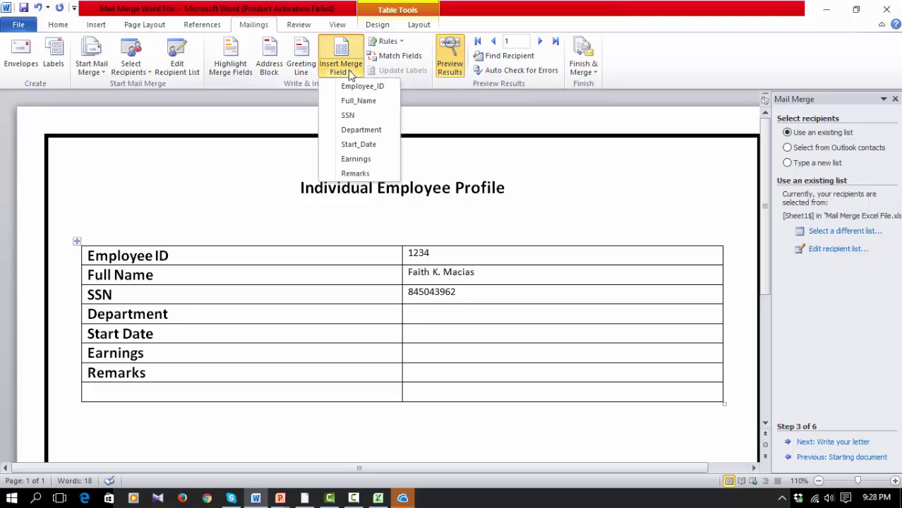
{"action": "left_click", "coordinate": [364, 130]}
Insert the Start_Date, Earnings and Remarks fields, then turn Preview Results off
{"action": "left_click", "coordinate": [435, 334]}
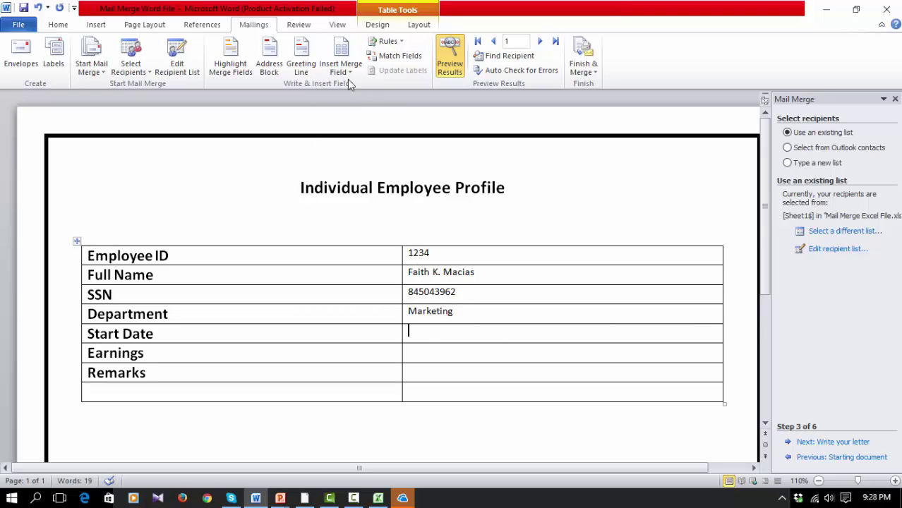
{"action": "left_click", "coordinate": [344, 70]}
{"action": "left_click", "coordinate": [359, 144]}
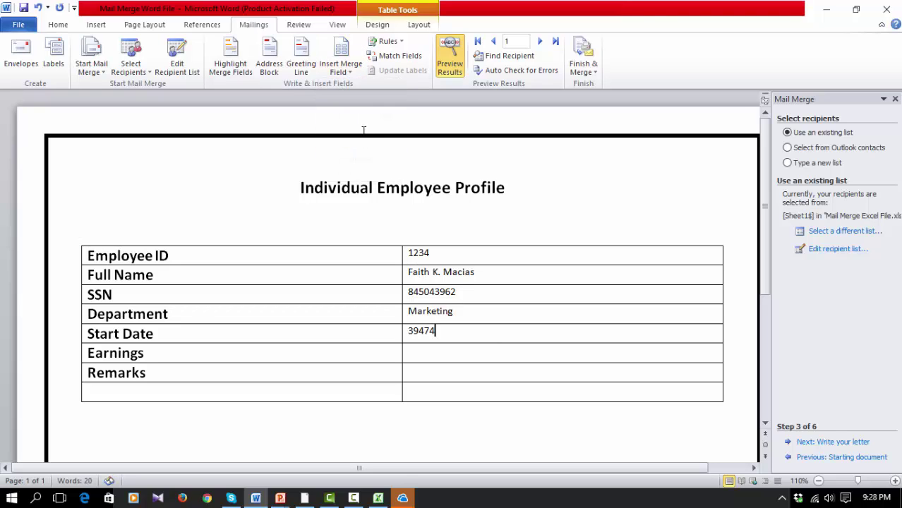
{"action": "left_click", "coordinate": [426, 354]}
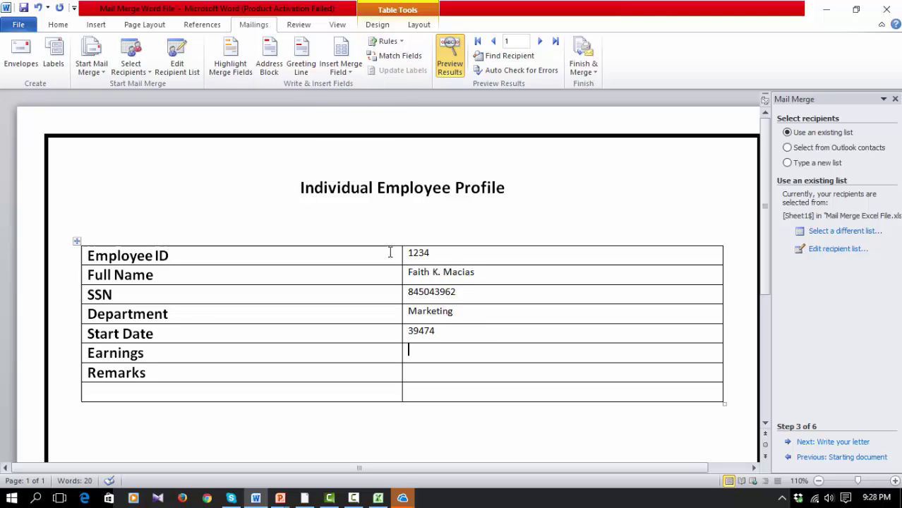
{"action": "left_click", "coordinate": [342, 69]}
{"action": "left_click", "coordinate": [359, 163]}
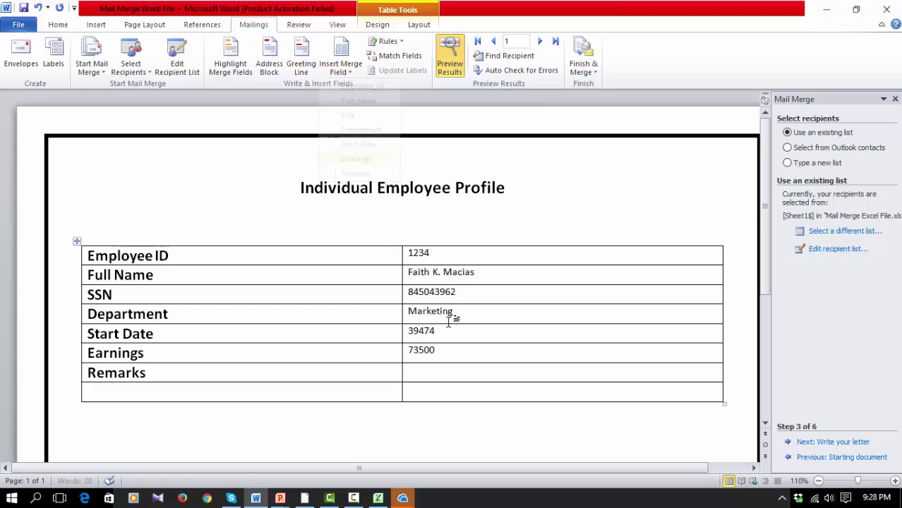
{"action": "left_click", "coordinate": [433, 372]}
{"action": "left_click", "coordinate": [340, 71]}
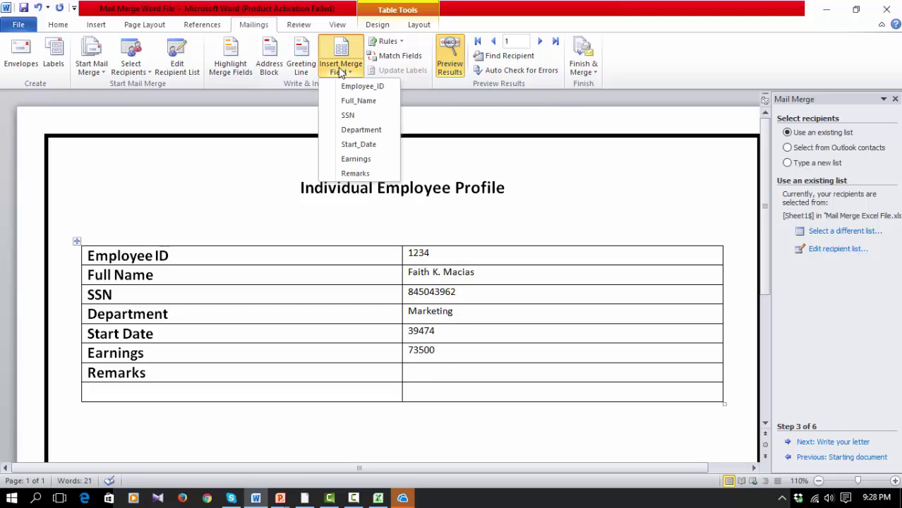
{"action": "left_click", "coordinate": [359, 182]}
{"action": "left_click", "coordinate": [455, 48]}
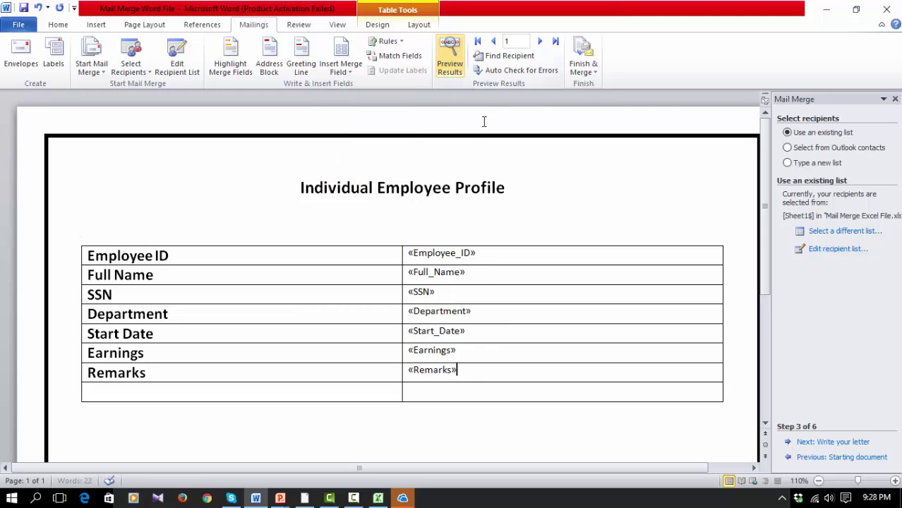
{"action": "left_click", "coordinate": [466, 389]}
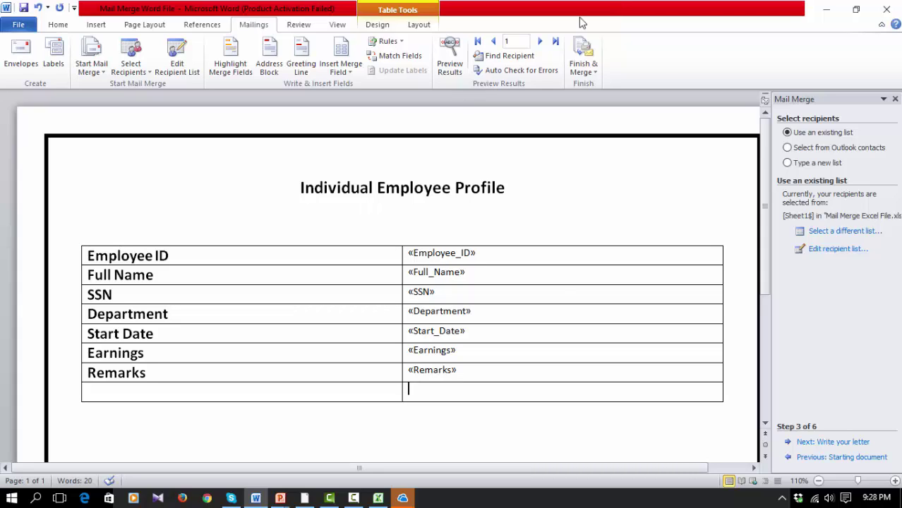
Merge all records into editable individual documents via Finish & Merge
{"action": "left_click", "coordinate": [593, 76]}
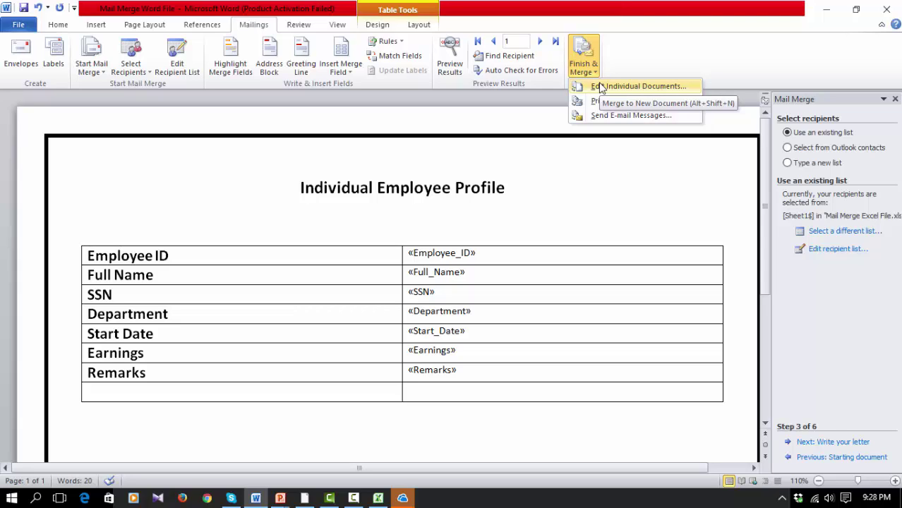
{"action": "left_click", "coordinate": [601, 87]}
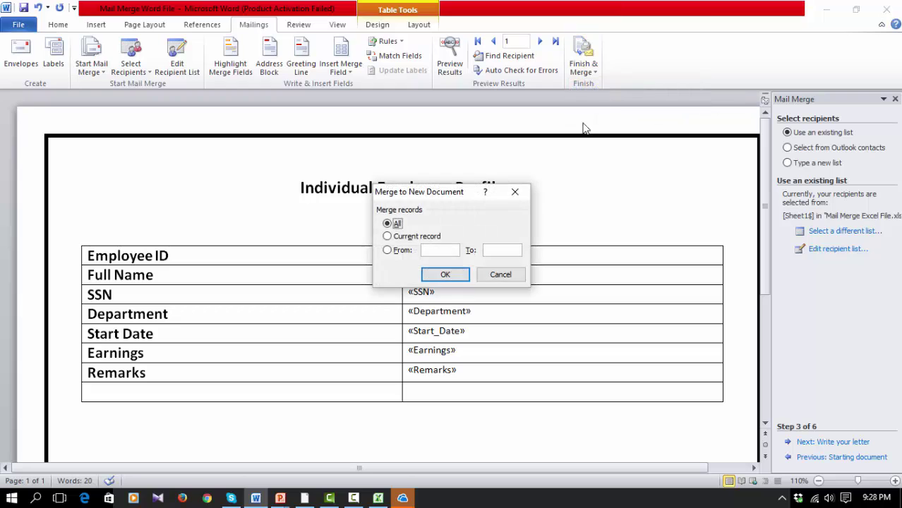
{"action": "left_click", "coordinate": [445, 276]}
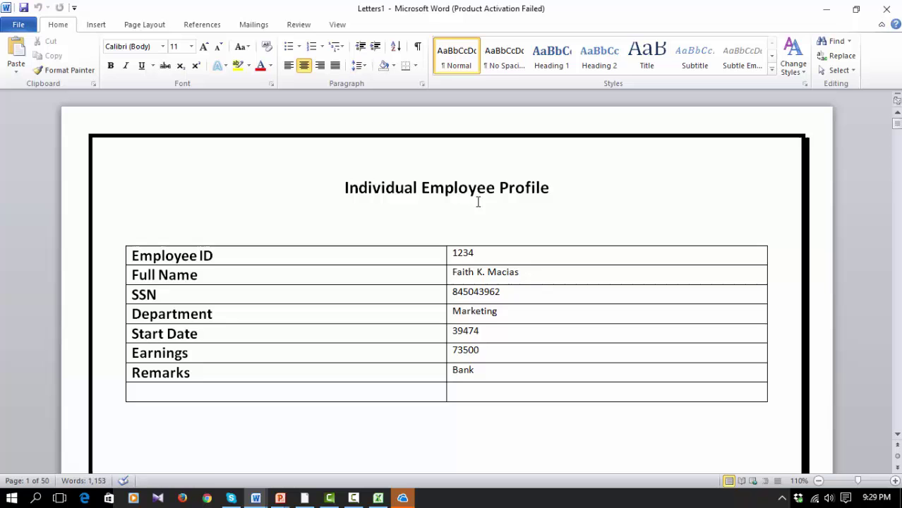
{"action": "left_click_drag", "start_coordinate": [898, 131], "coordinate": [898, 176]}
{"action": "scroll", "coordinate": [294, 350], "scroll_direction": "up", "scroll_amount": 5}
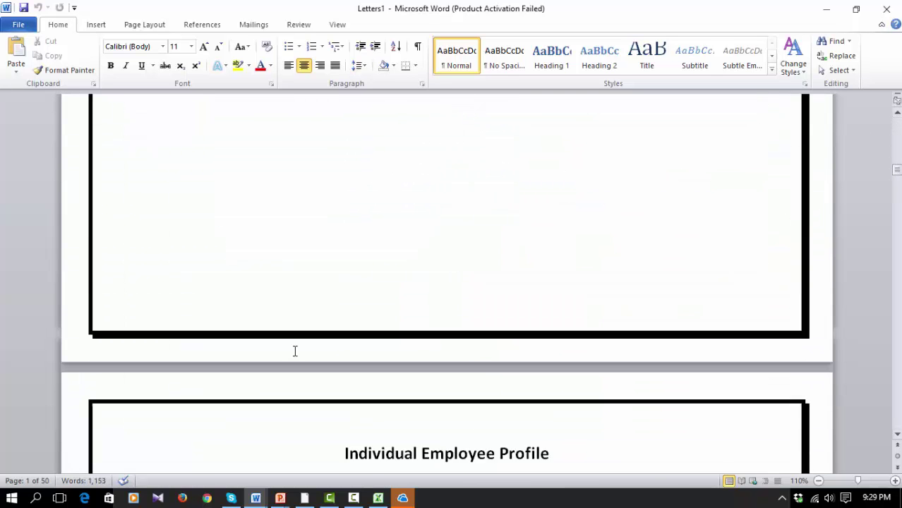
{"action": "scroll", "coordinate": [313, 323], "scroll_direction": "down", "scroll_amount": 15}
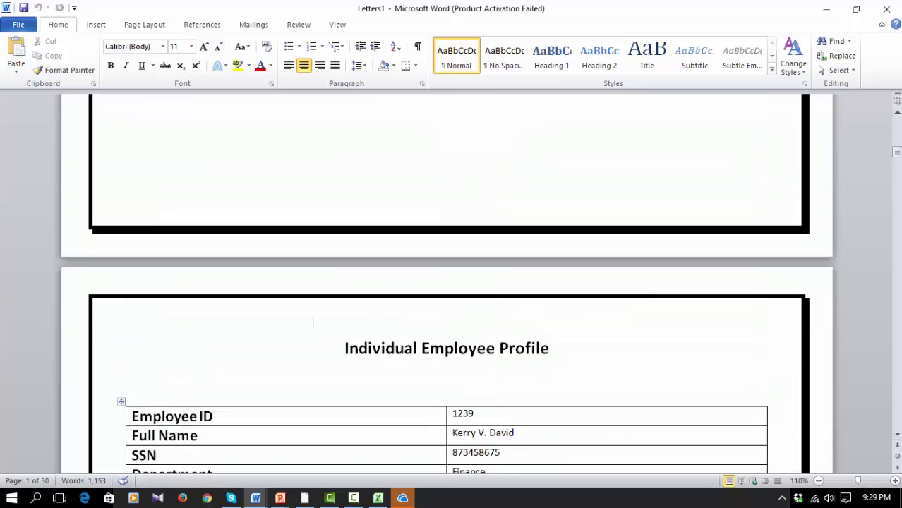
{"action": "left_click_drag", "start_coordinate": [898, 148], "coordinate": [898, 116]}
{"action": "left_click", "coordinate": [528, 246]}
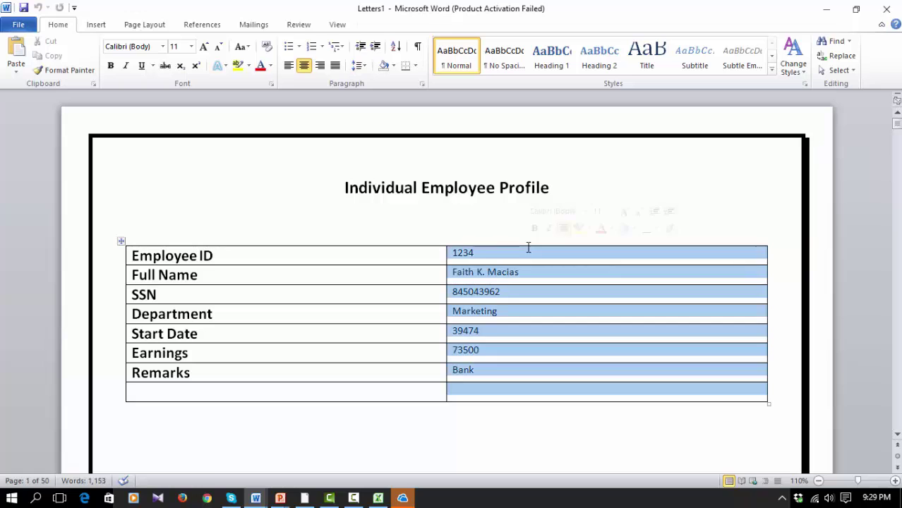
{"action": "left_click", "coordinate": [392, 213]}
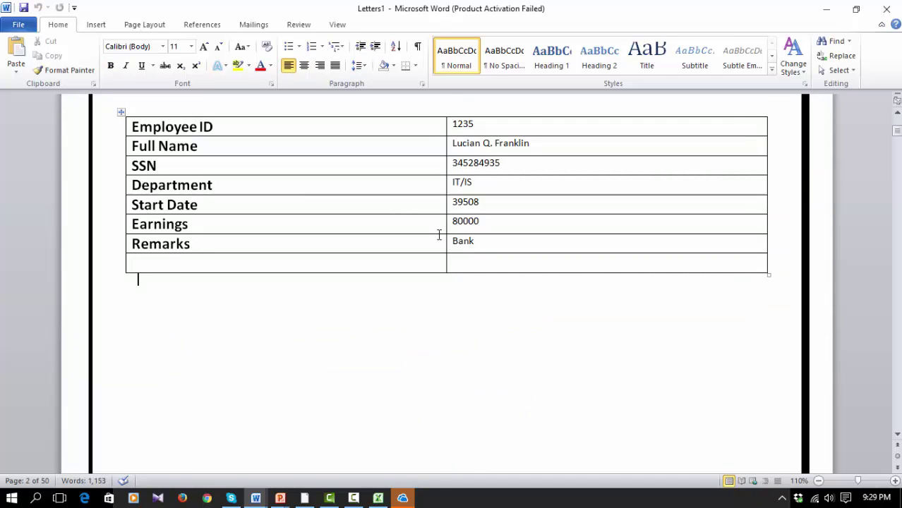
{"action": "scroll", "coordinate": [439, 234], "scroll_direction": "down", "scroll_amount": 10}
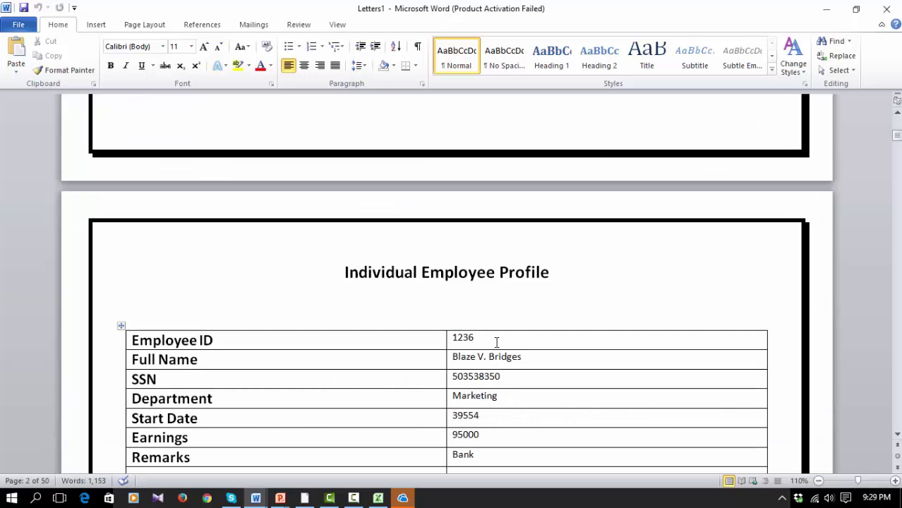
{"action": "scroll", "coordinate": [497, 343], "scroll_direction": "down", "scroll_amount": 5}
{"action": "scroll", "coordinate": [496, 343], "scroll_direction": "up", "scroll_amount": 4}
{"action": "left_click_drag", "start_coordinate": [539, 325], "coordinate": [444, 305]}
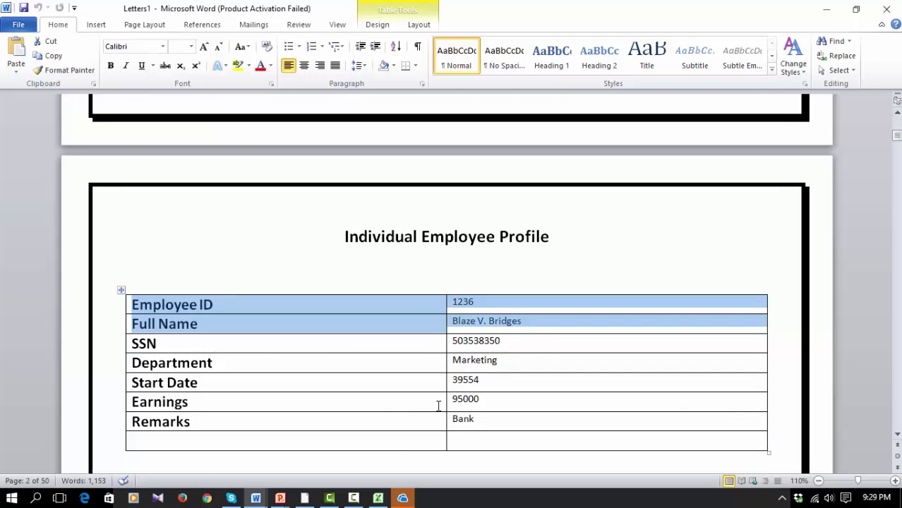
Bring the Excel employee list forward and mark row 4, Employee ID 1236, in yellow
{"action": "left_click", "coordinate": [377, 500]}
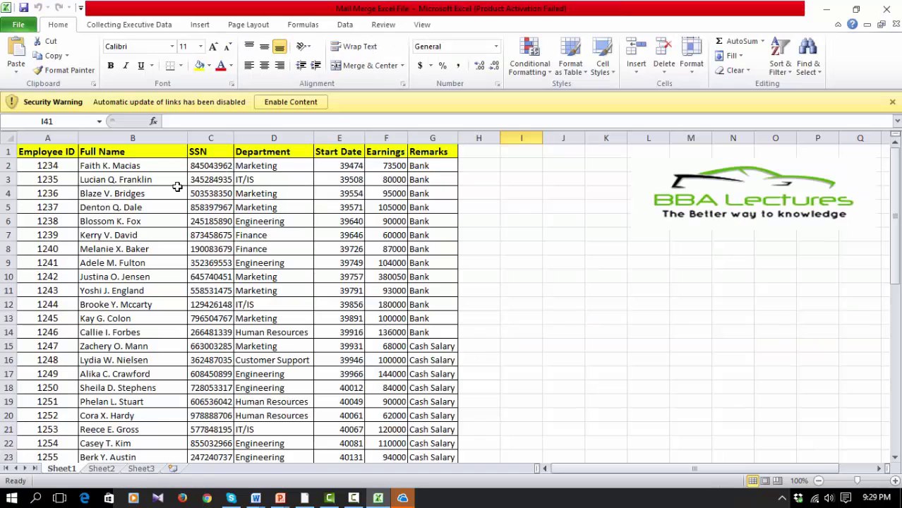
{"action": "left_click", "coordinate": [81, 181]}
{"action": "left_click", "coordinate": [42, 192]}
{"action": "left_click", "coordinate": [8, 193]}
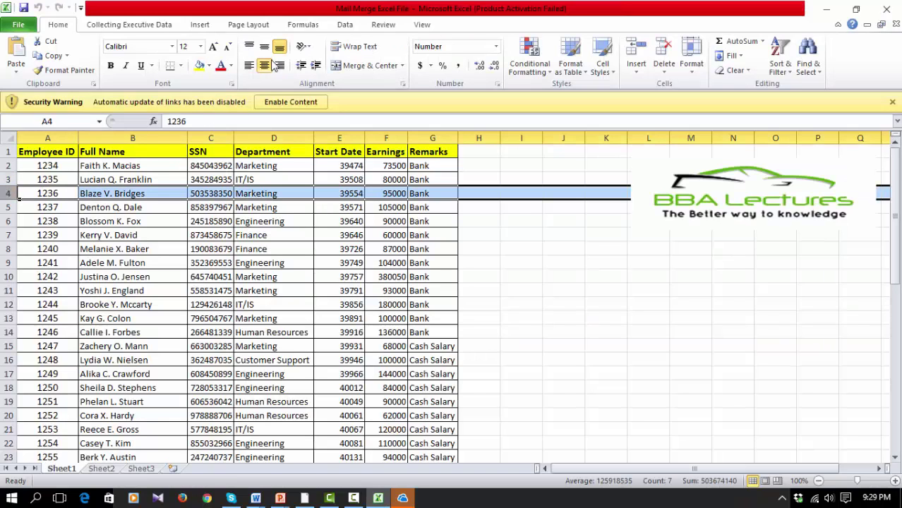
{"action": "left_click", "coordinate": [626, 271]}
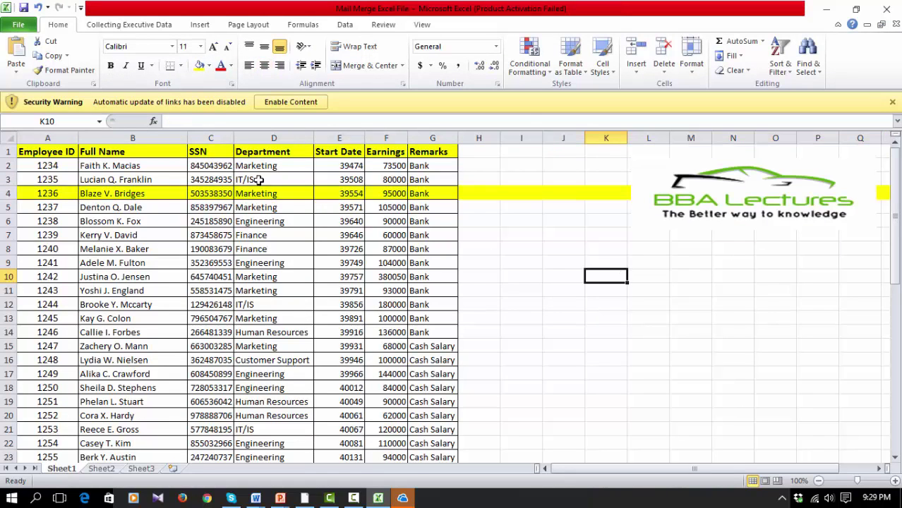
{"action": "left_click", "coordinate": [125, 195]}
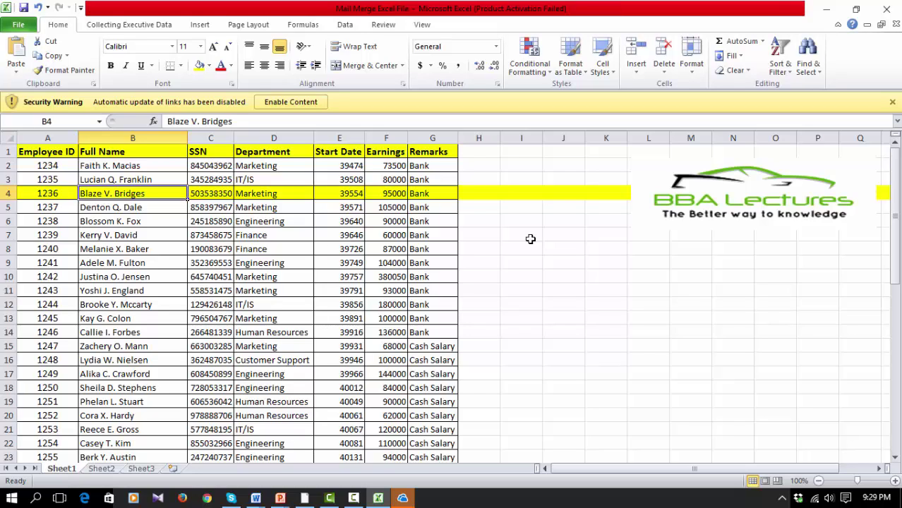
{"action": "left_click", "coordinate": [531, 305]}
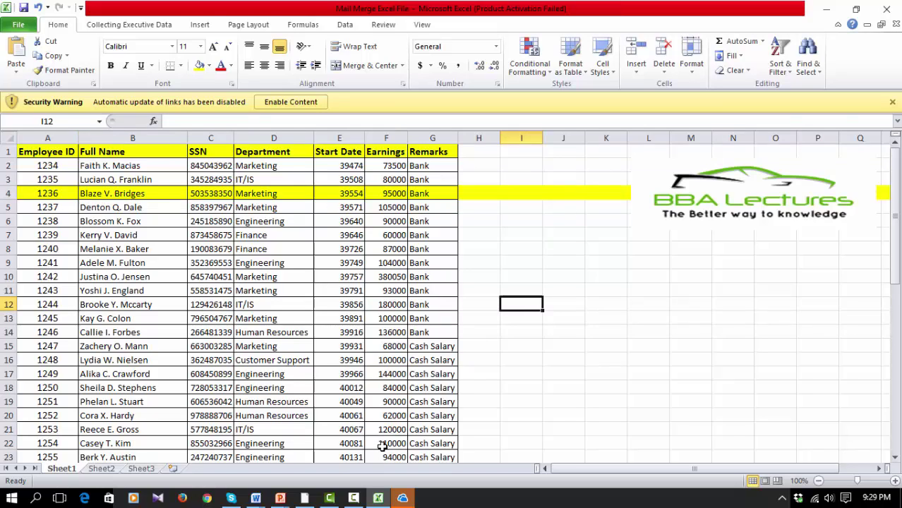